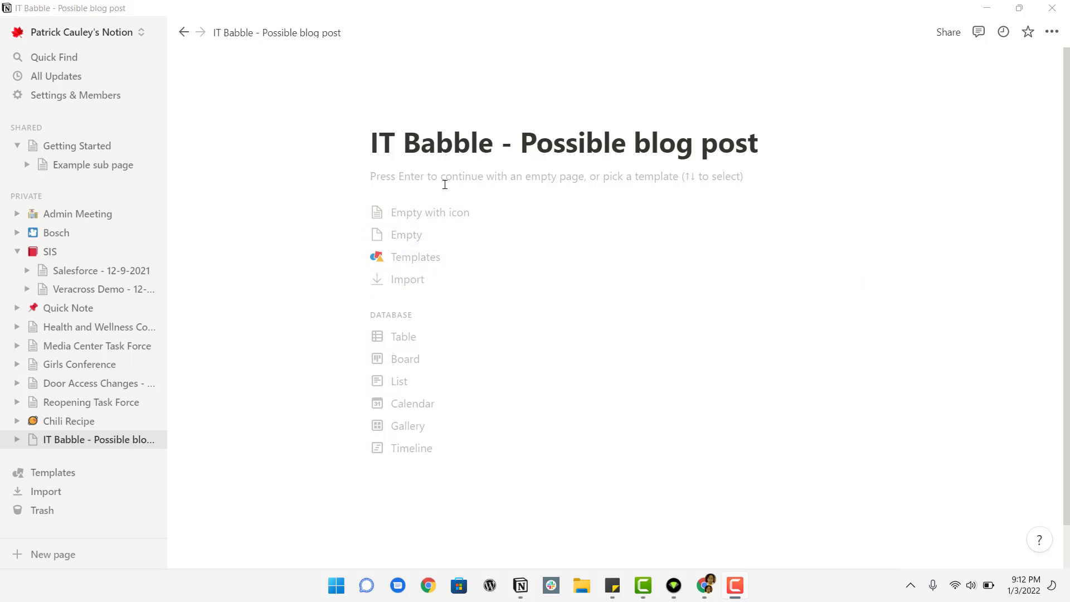
# Dismiss the template picker so 'IT Babble - Possible blog post' starts as an empty page
pyautogui.click(445, 184)
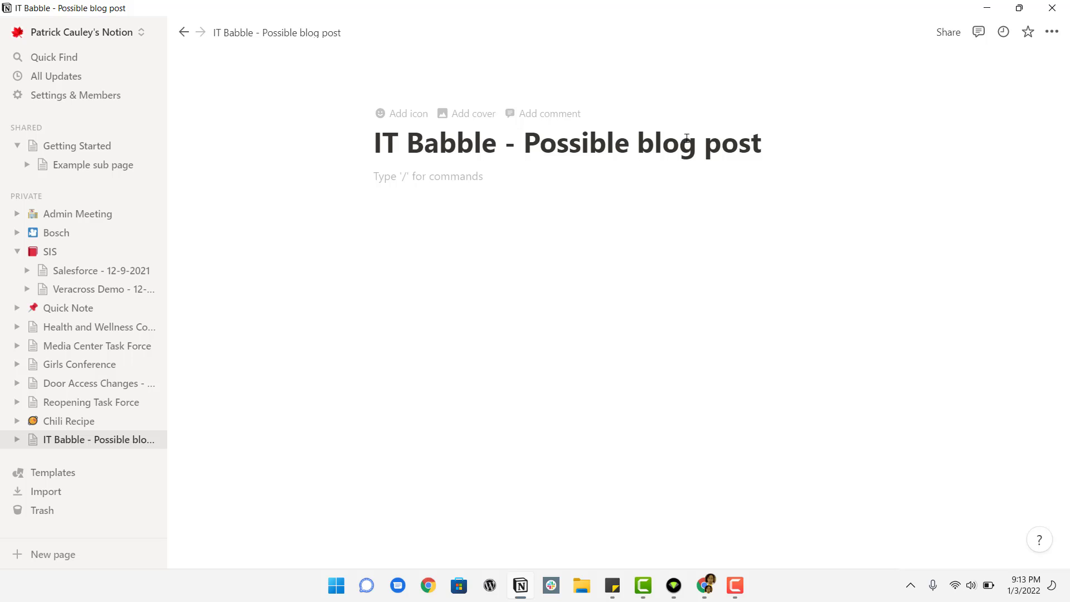
# Browse the slash-command block menu through the block types, actions and colour options
pyautogui.write('/')
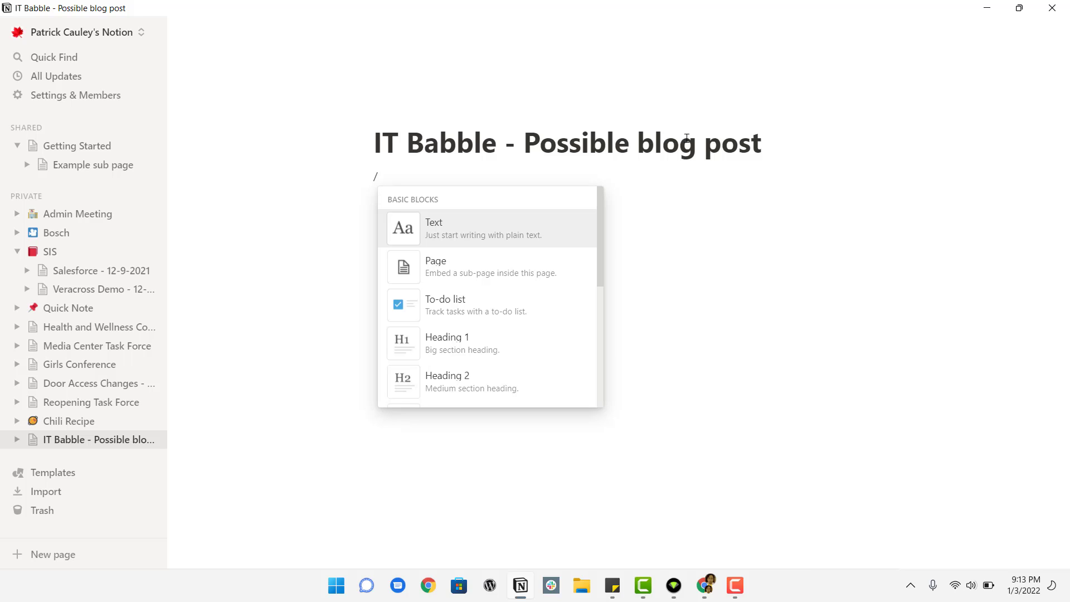
pyautogui.press('Down')
pyautogui.press('Down')
pyautogui.press('Down')
pyautogui.press('Down')
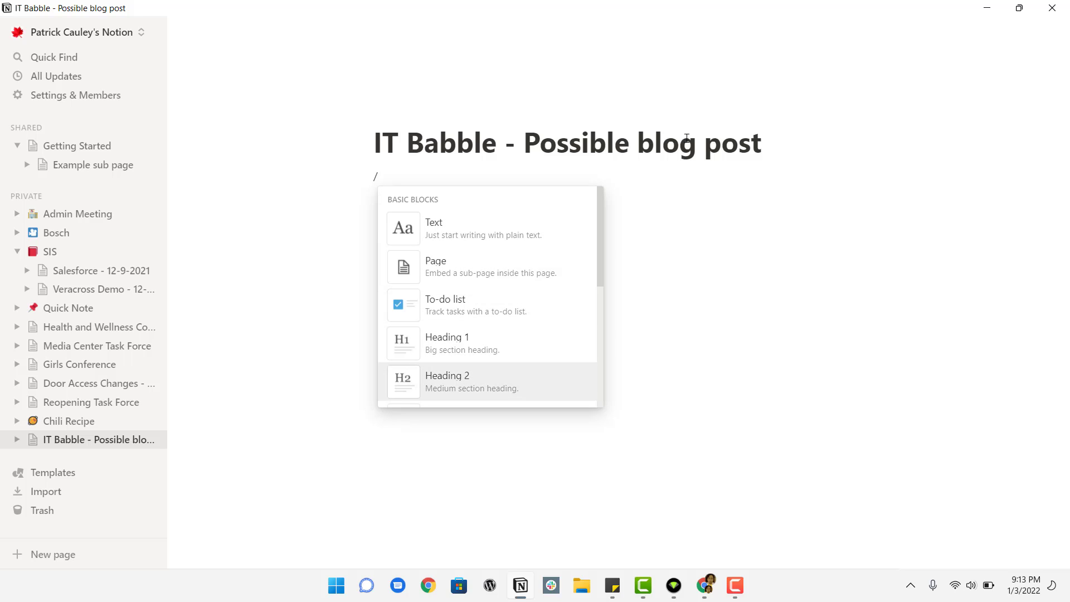
pyautogui.press('Up')
pyautogui.press('Up')
pyautogui.press('Up')
pyautogui.press('Down')
pyautogui.press('Down')
pyautogui.press('Down')
pyautogui.press('Down')
pyautogui.press('Down')
pyautogui.press('Down')
pyautogui.press('Down')
pyautogui.press('Down')
pyautogui.press('Down')
pyautogui.press('Down')
pyautogui.press('Down')
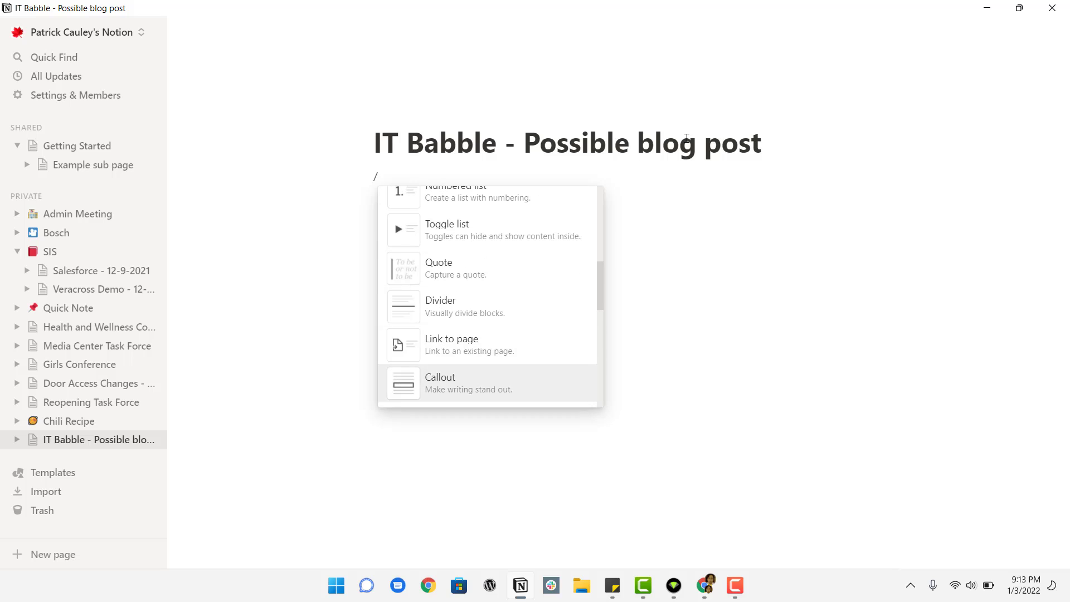
pyautogui.press('Up')
pyautogui.press('Down')
pyautogui.press('Down')
pyautogui.press('Down')
pyautogui.press('Down')
pyautogui.press('Down')
pyautogui.press('Down')
pyautogui.press('Down')
pyautogui.press('Down')
pyautogui.press('Down')
pyautogui.press('Down')
pyautogui.press('Down')
pyautogui.press('Down')
pyautogui.press('Down')
pyautogui.press('Down')
pyautogui.press('Down')
pyautogui.press('Down')
pyautogui.press('Down')
pyautogui.press('Down')
pyautogui.press('Down')
pyautogui.press('Down')
pyautogui.press('Down')
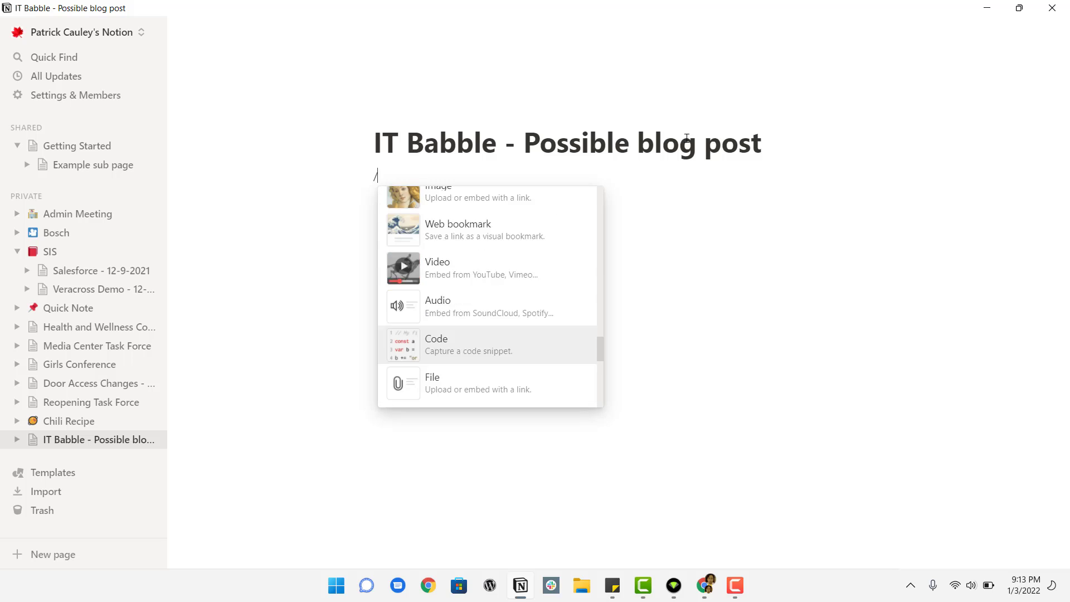
pyautogui.press('Down')
pyautogui.press('Down')
pyautogui.press('Down')
pyautogui.press('Down')
pyautogui.press('Down')
pyautogui.press('Down')
pyautogui.press('Down')
pyautogui.press('Down')
pyautogui.press('Down')
pyautogui.press('Down')
pyautogui.press('Down')
pyautogui.press('Down')
pyautogui.press('Down')
pyautogui.press('Down')
pyautogui.press('Down')
pyautogui.press('Down')
pyautogui.press('Down')
pyautogui.press('Down')
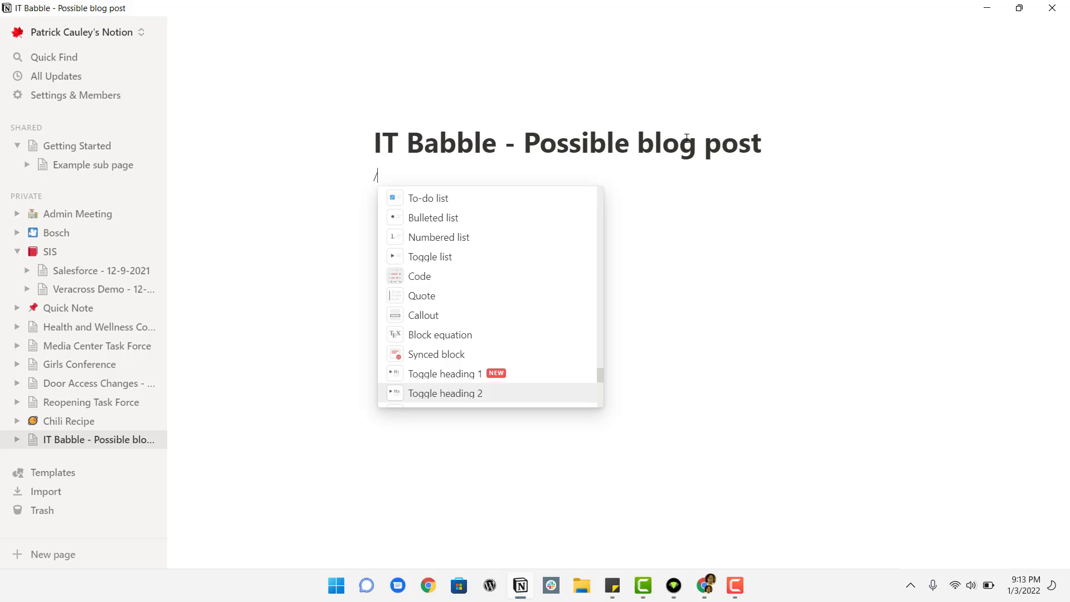
pyautogui.press('Down')
pyautogui.press('Down')
pyautogui.press('Down')
pyautogui.press('Down')
pyautogui.press('Down')
pyautogui.press('Down')
pyautogui.press('Down')
pyautogui.press('Down')
pyautogui.press('Down')
pyautogui.press('Down')
pyautogui.press('Down')
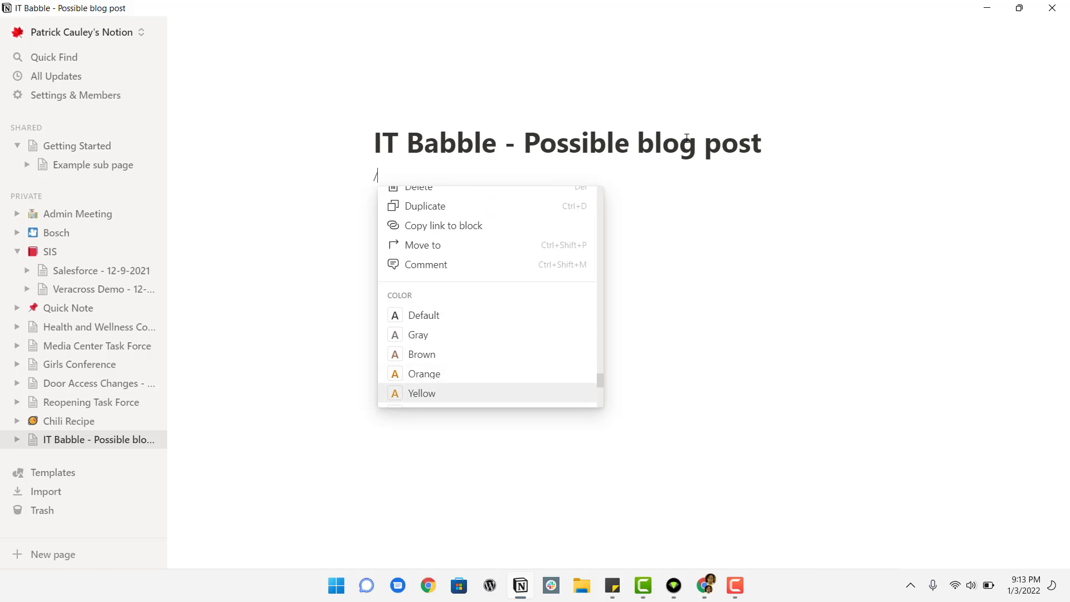
pyautogui.press('Down')
pyautogui.press('Down')
pyautogui.press('Down')
pyautogui.press('Down')
pyautogui.press('Down')
pyautogui.press('Down')
pyautogui.press('Down')
pyautogui.press('Down')
pyautogui.press('Down')
pyautogui.press('Down')
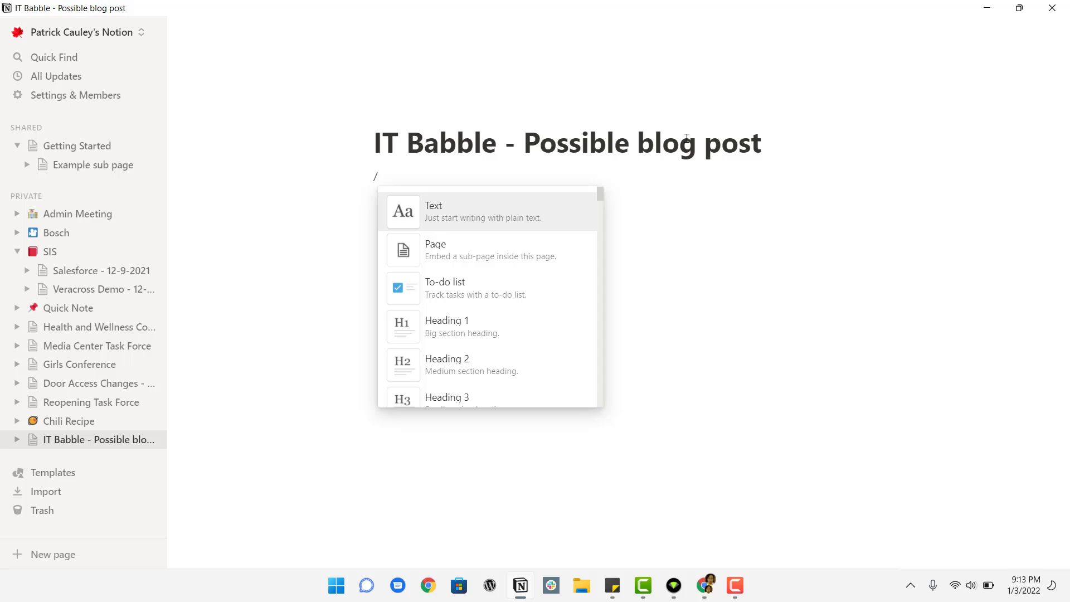
# Create a Heading 1 reading 'Notion.so' with an empty line below it
pyautogui.write('hw')
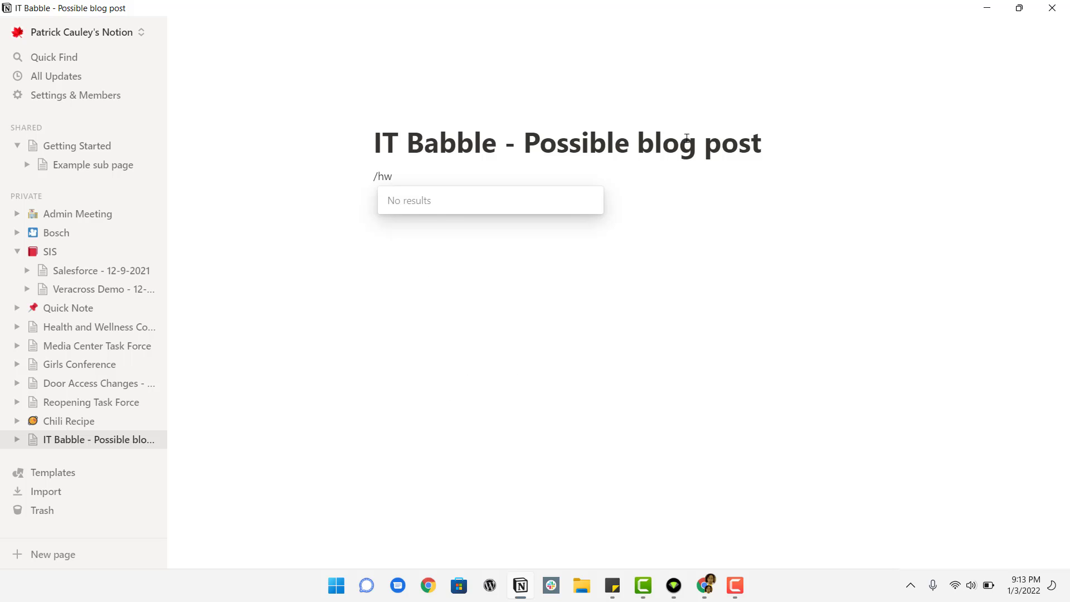
pyautogui.press('BackSpace')
pyautogui.write('ea')
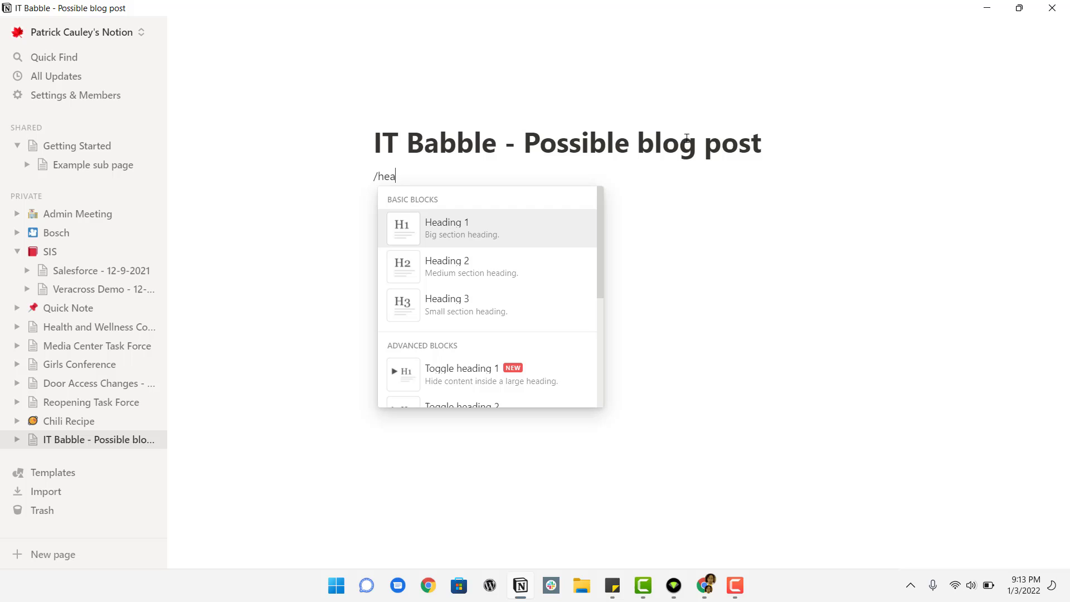
pyautogui.press('Return')
pyautogui.write('Noti')
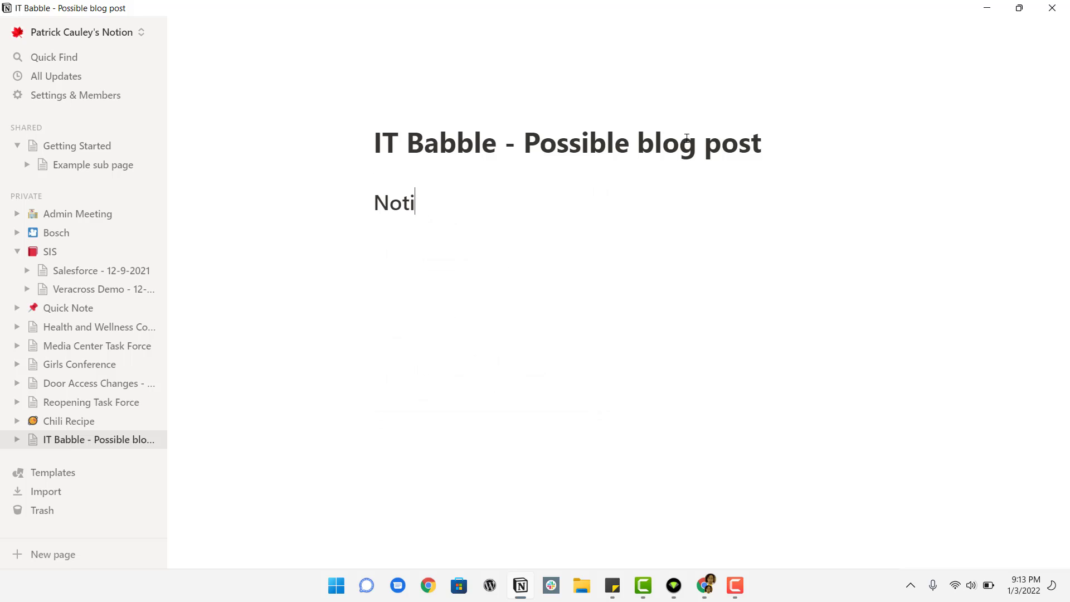
pyautogui.write('on.so')
pyautogui.press('Return')
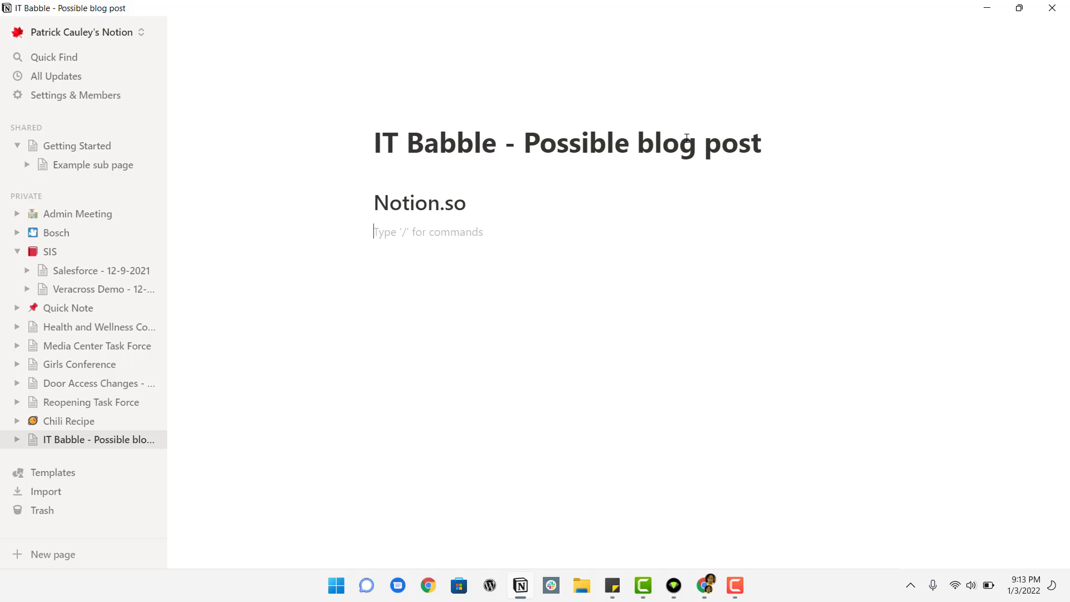
# Try out and clear a 'tipsoftheday' line and a /bu block search
pyautogui.write('tipsoftheday')
pyautogui.press('BackSpace')
pyautogui.press('BackSpace')
pyautogui.press('BackSpace')
pyautogui.hotkey('ctrl', 'BackSpace')
pyautogui.write('/b')
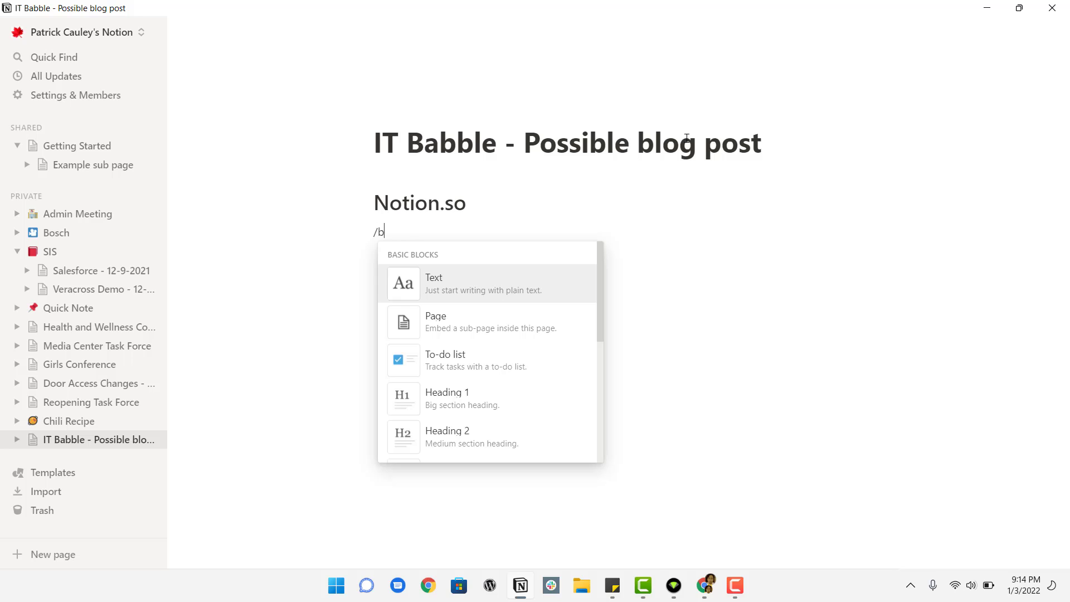
pyautogui.write('u')
pyautogui.press('BackSpace')
pyautogui.press('BackSpace')
pyautogui.press('BackSpace')
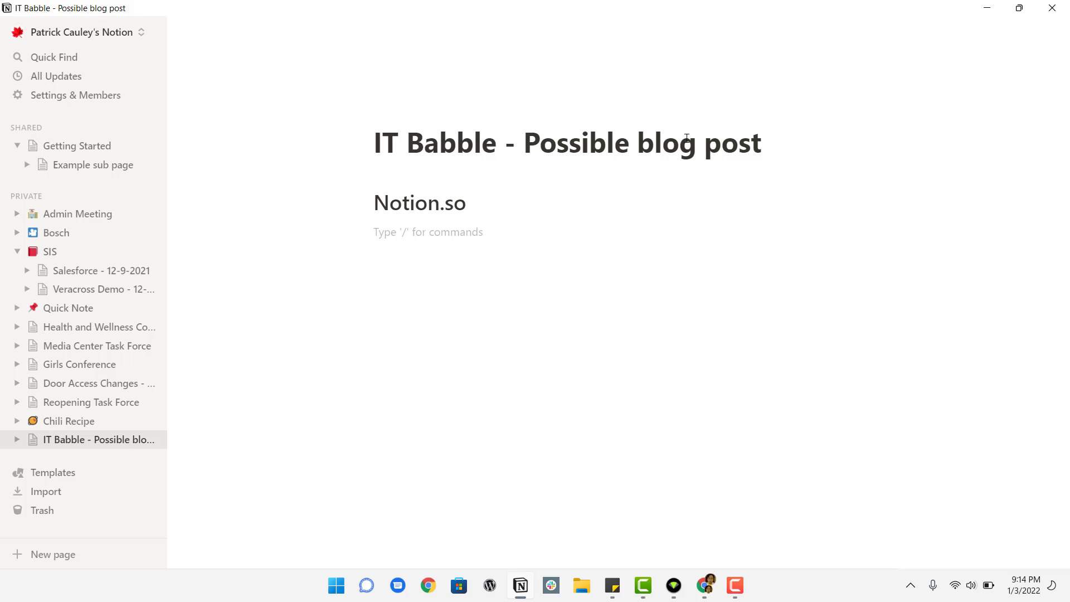
# Test markdown and block-type shortcuts on the line, ending with a bulleted list item
pyautogui.write('[]- 1. > ')
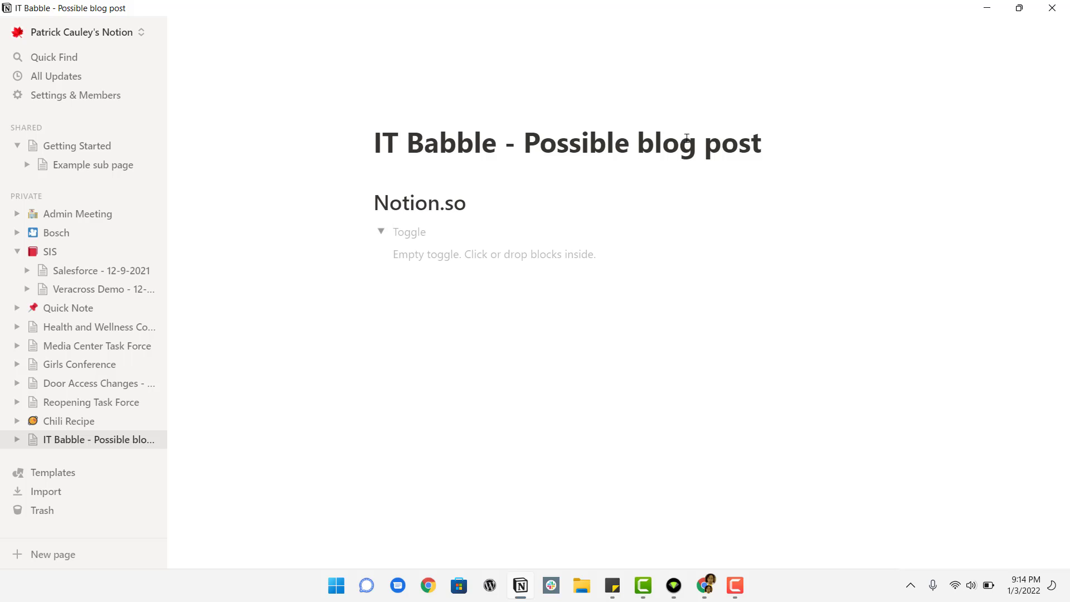
pyautogui.write('```')
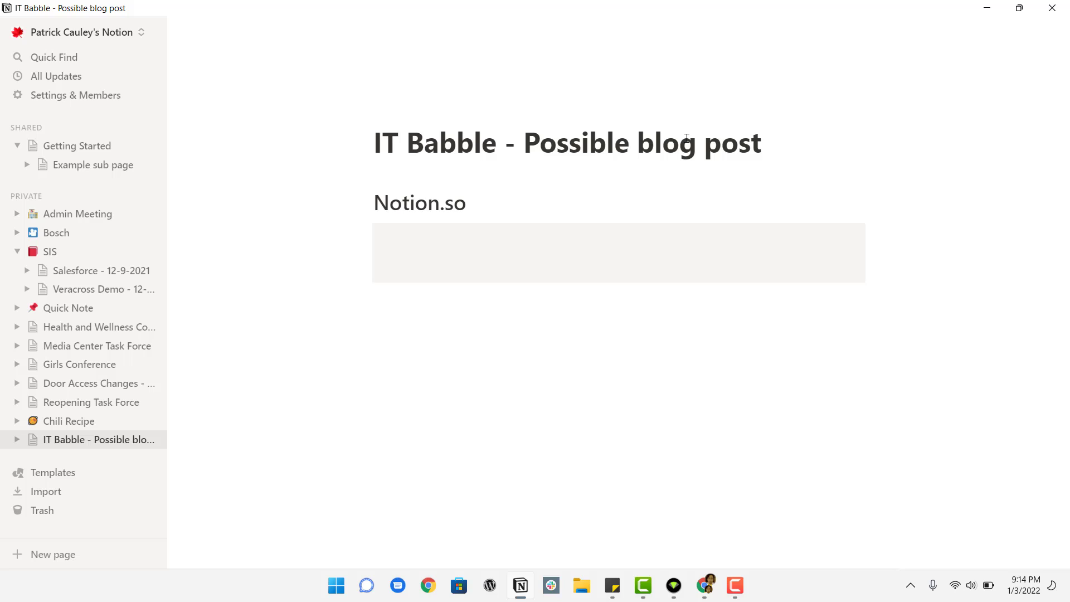
pyautogui.hotkey('ctrl', 'alt', '9')
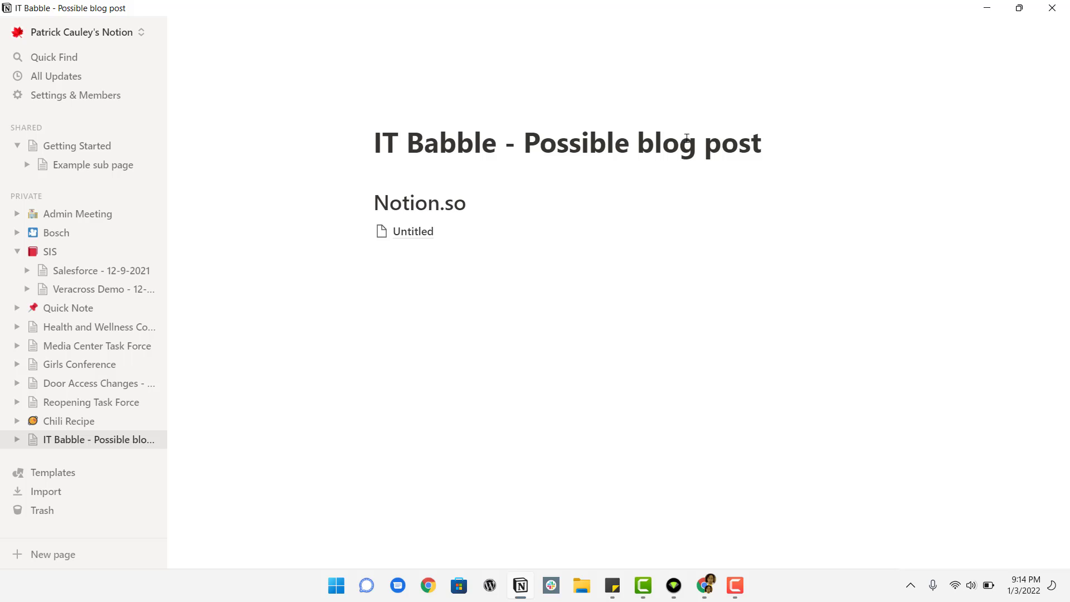
pyautogui.hotkey('ctrl', 'shift', '4')
pyautogui.hotkey('ctrl', 'shift', '1')
pyautogui.hotkey('ctrl', 'shift', '2')
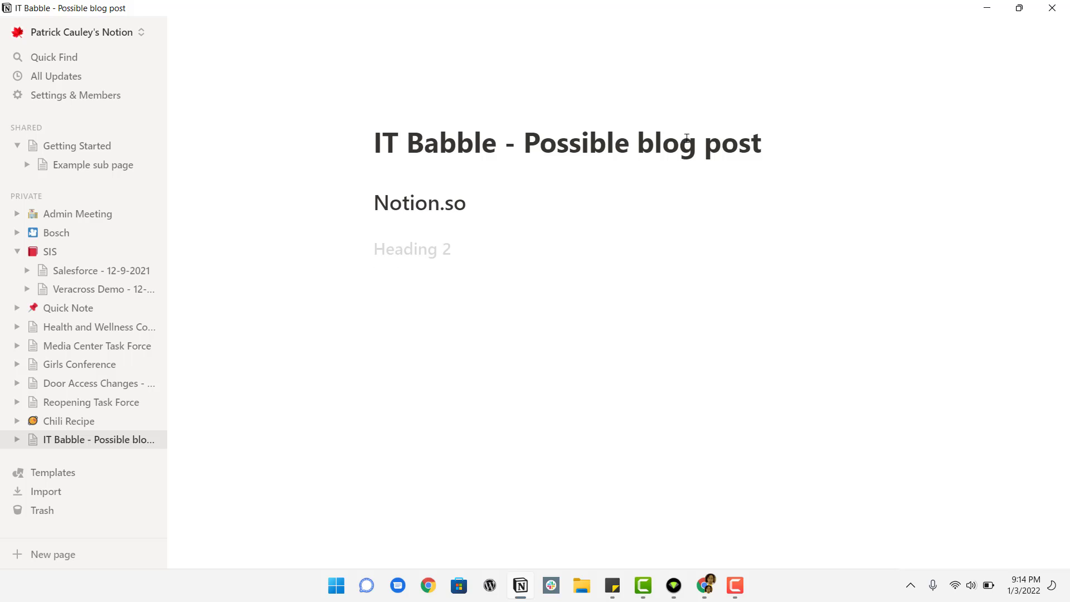
pyautogui.hotkey('ctrl', 'shift', '3')
pyautogui.hotkey('ctrl', 'shift', '5')
# Write bullets 'Signing up', 'Pricing' and 'Ease of use'
pyautogui.write('Signing')
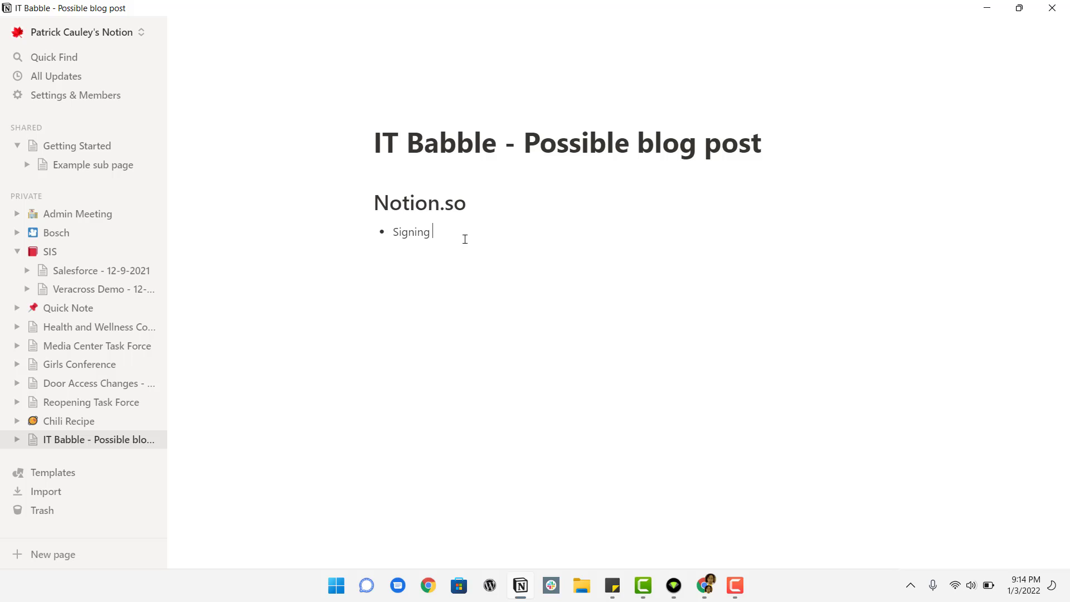
pyautogui.write(' up')
pyautogui.press('Return')
pyautogui.write('Pricing')
pyautogui.press('Return')
pyautogui.write('Ease of use')
pyautogui.press('Return')
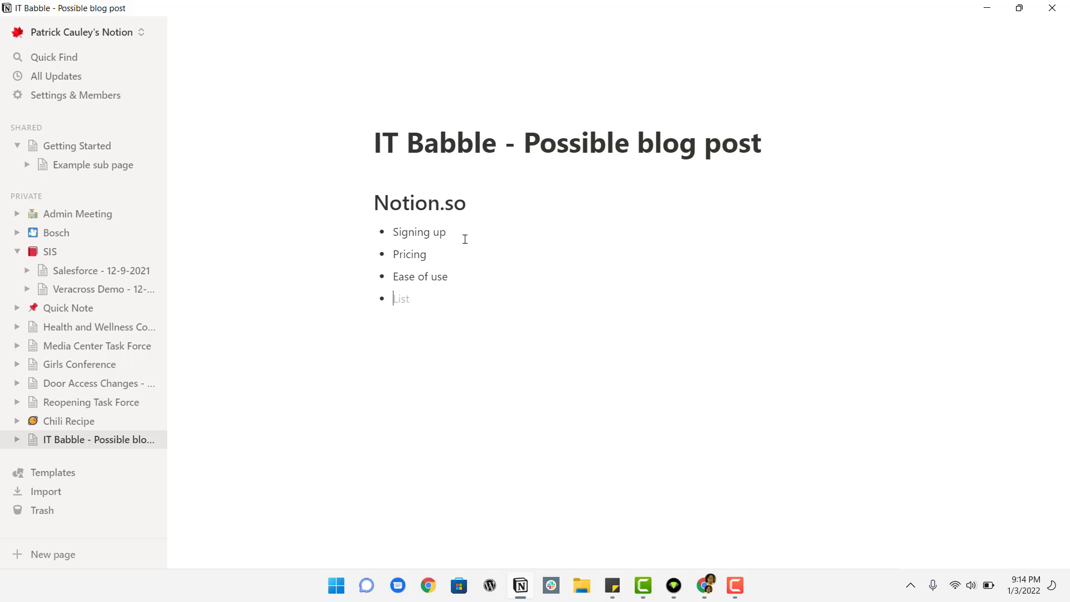
# Leave the list and insert a divider below it with /div
pyautogui.press('BackSpace')
pyautogui.write('gfhgudfd')
pyautogui.hotkey('ctrl', 'BackSpace')
pyautogui.press('Return')
pyautogui.write('/')
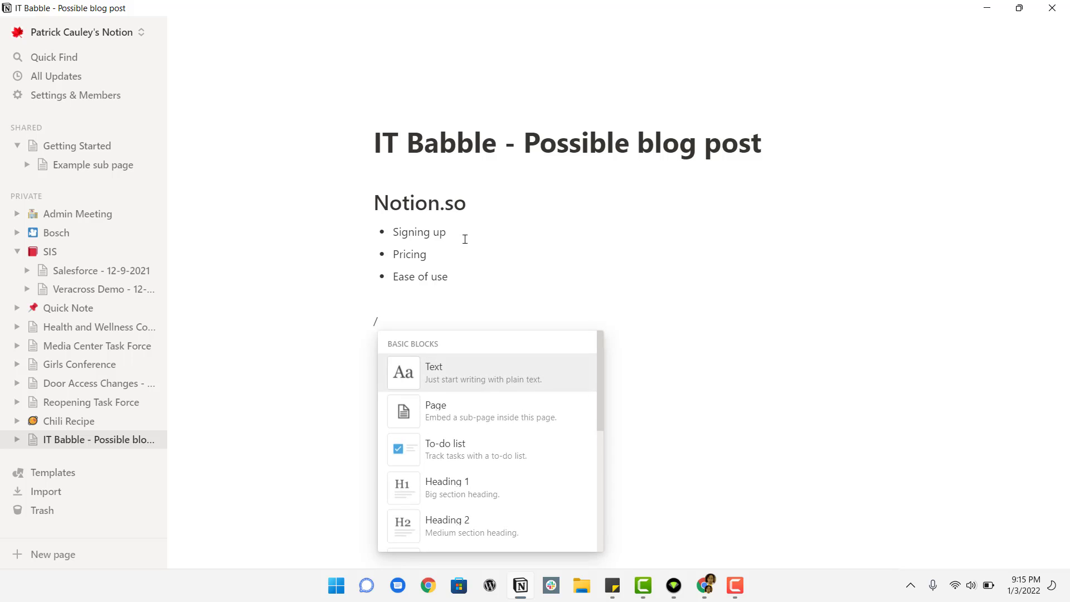
pyautogui.write('div')
pyautogui.press('Return')
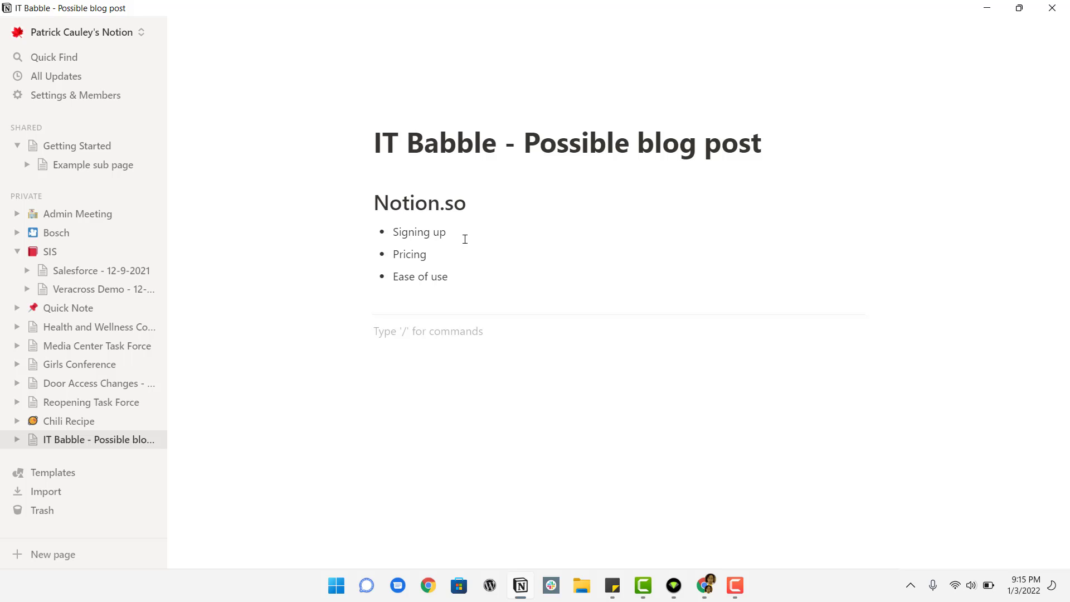
# Add a Heading 1 'Sharing' below the divider, correcting the 'Shariung' typo
pyautogui.write('#')
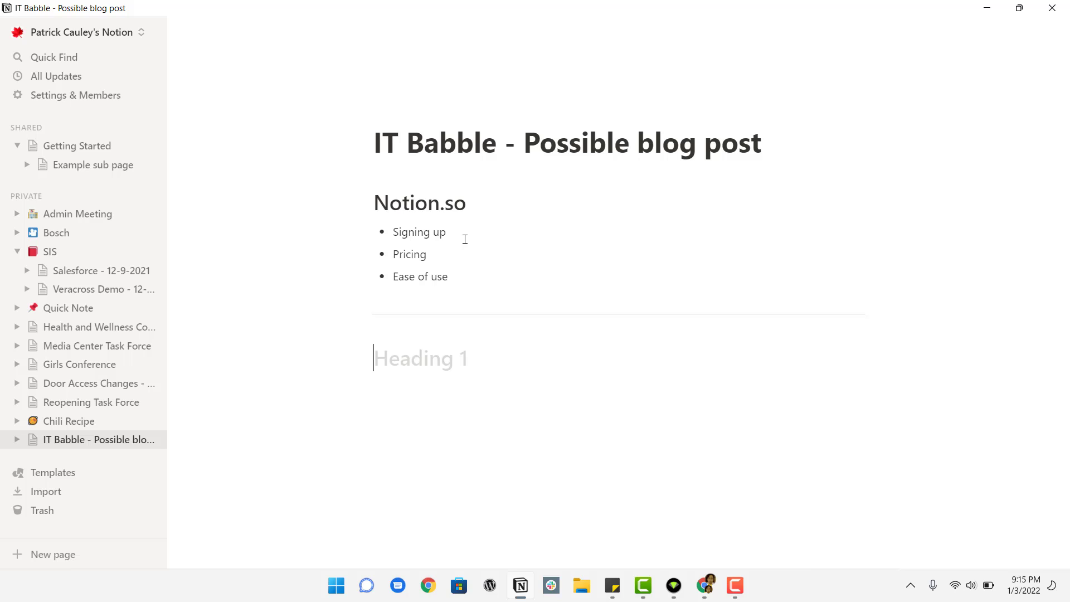
pyautogui.write(' Shariung')
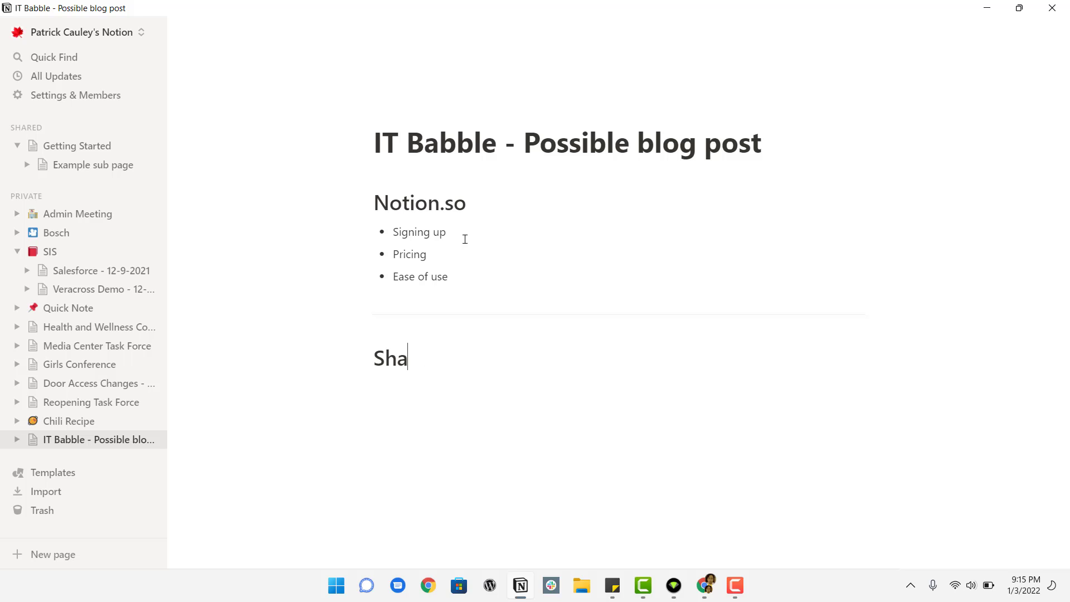
pyautogui.press('BackSpace')
pyautogui.press('BackSpace')
pyautogui.press('BackSpace')
pyautogui.write('ng')
pyautogui.press('Return')
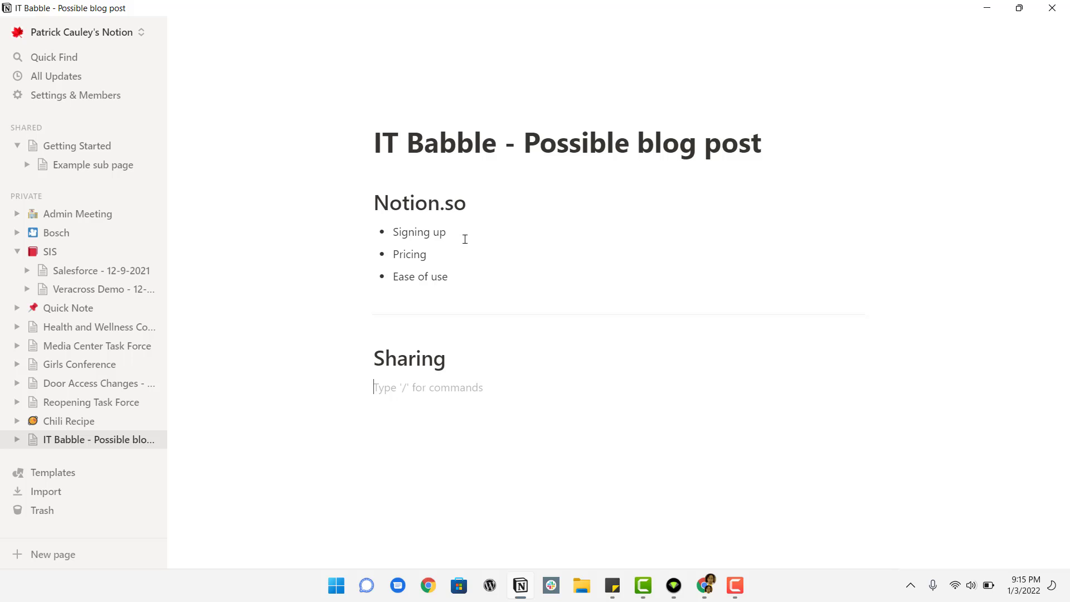
# Try heading shortcuts and #, ##, ### markdown, reverting each, leaving an empty plain line
pyautogui.write('/head')
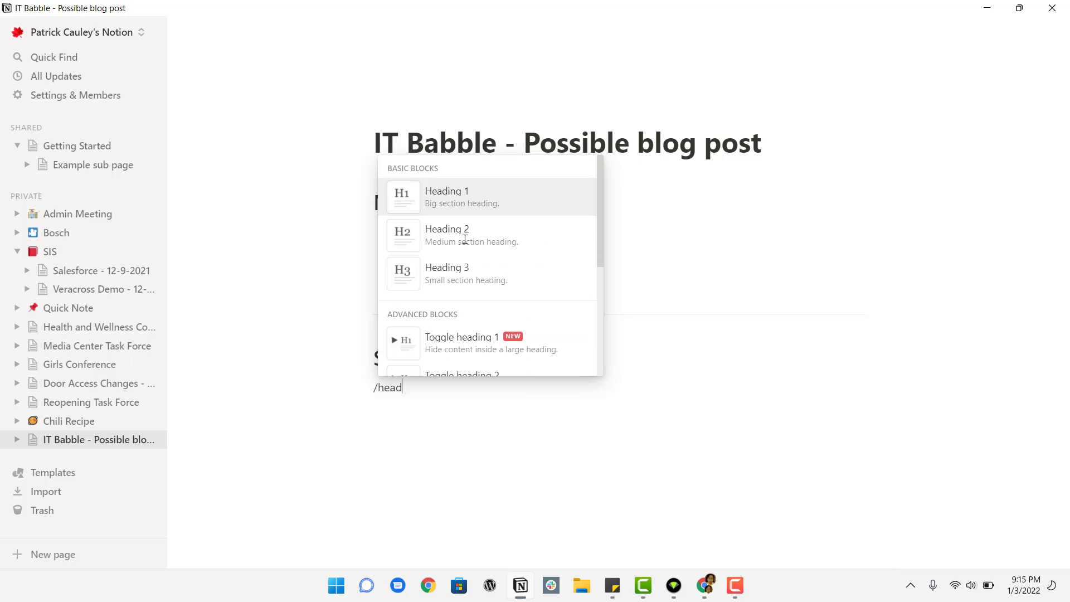
pyautogui.press('BackSpace')
pyautogui.press('BackSpace')
pyautogui.press('BackSpace')
pyautogui.press('BackSpace')
pyautogui.hotkey('ctrl', 'alt', '1')
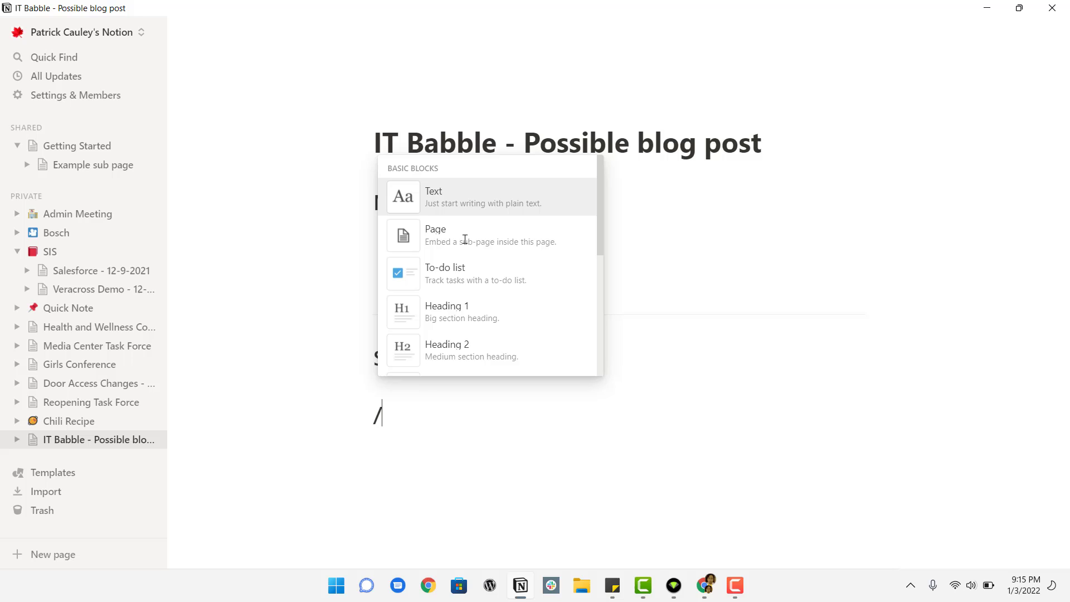
pyautogui.press('BackSpace')
pyautogui.write('#')
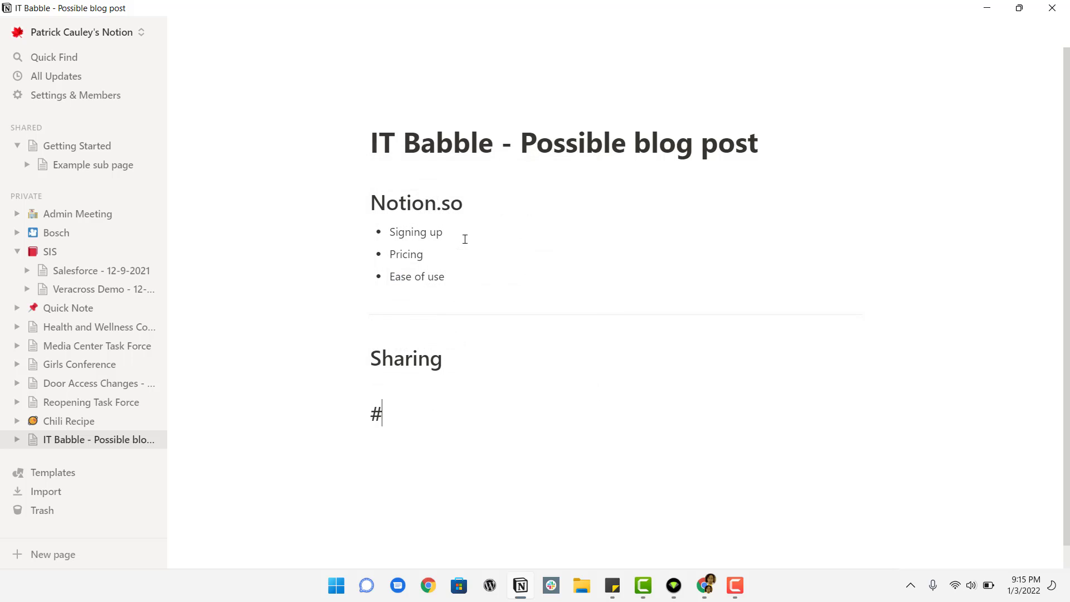
pyautogui.press('BackSpace')
pyautogui.press('BackSpace')
pyautogui.write('##')
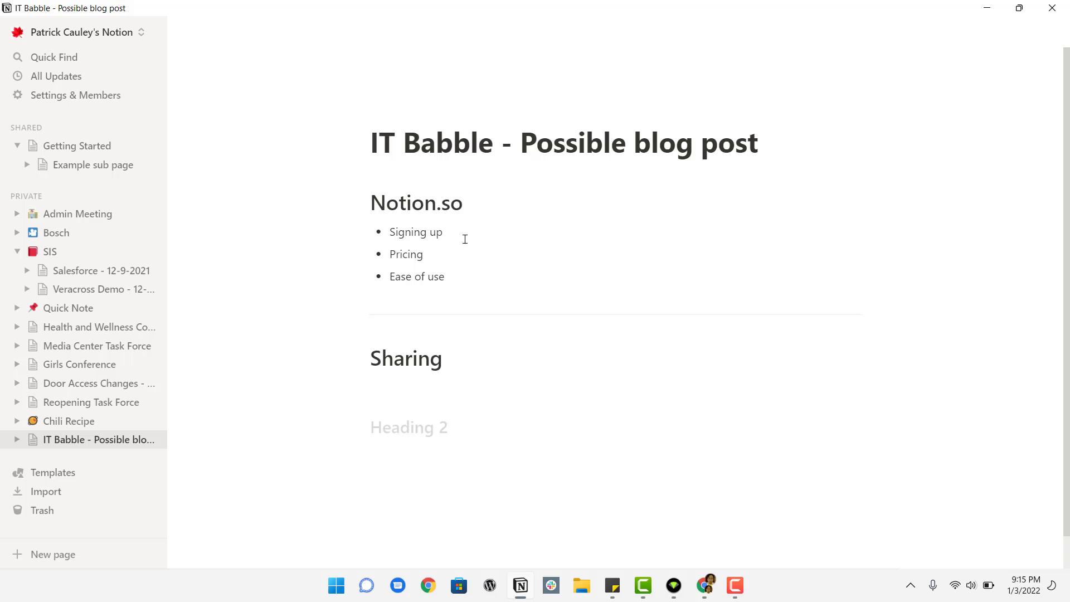
pyautogui.press('BackSpace')
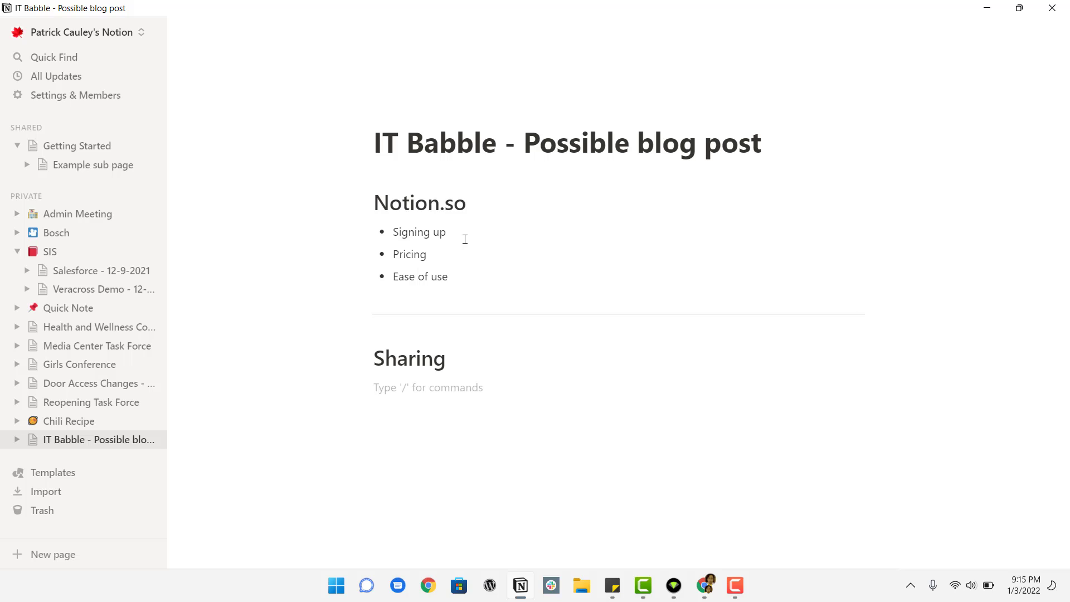
pyautogui.write('###')
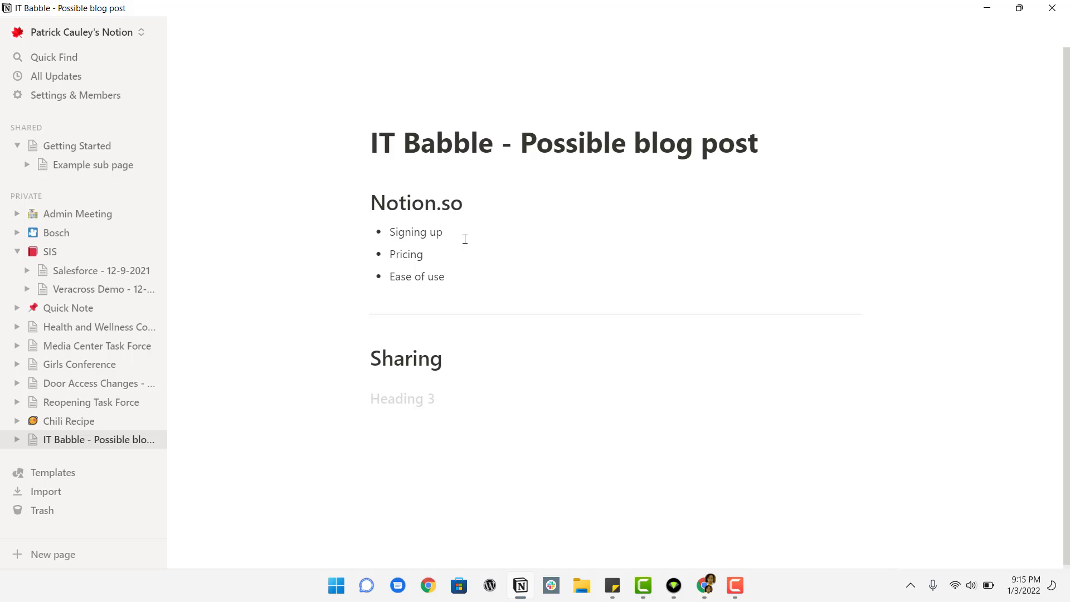
pyautogui.press('BackSpace')
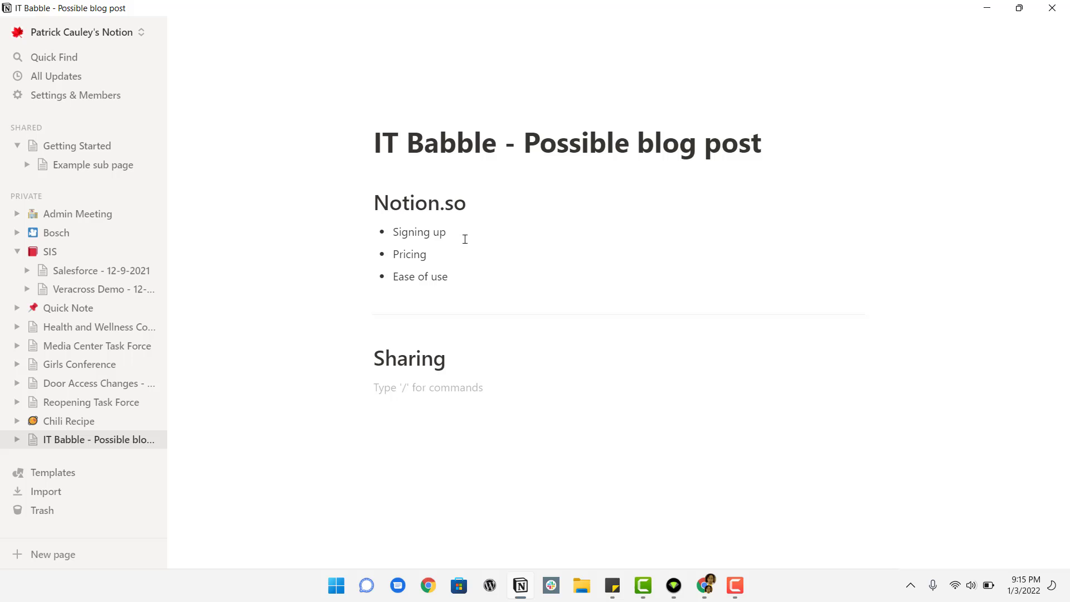
pyautogui.press('Return')
# Insert a divider under the Sharing heading
pyautogui.write('?')
pyautogui.press('BackSpace')
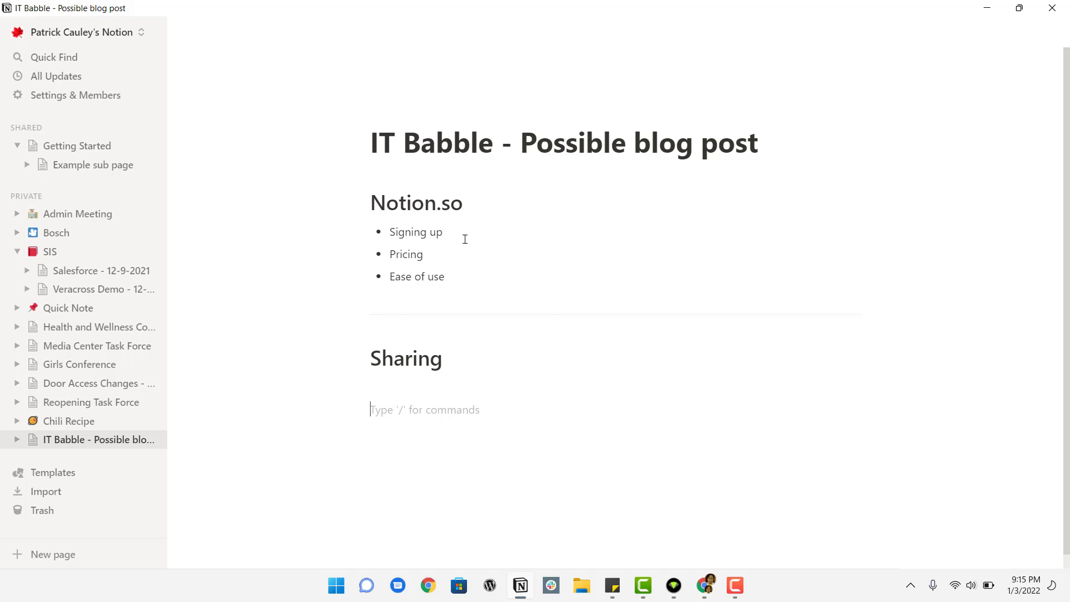
pyautogui.write('/div')
pyautogui.press('Return')
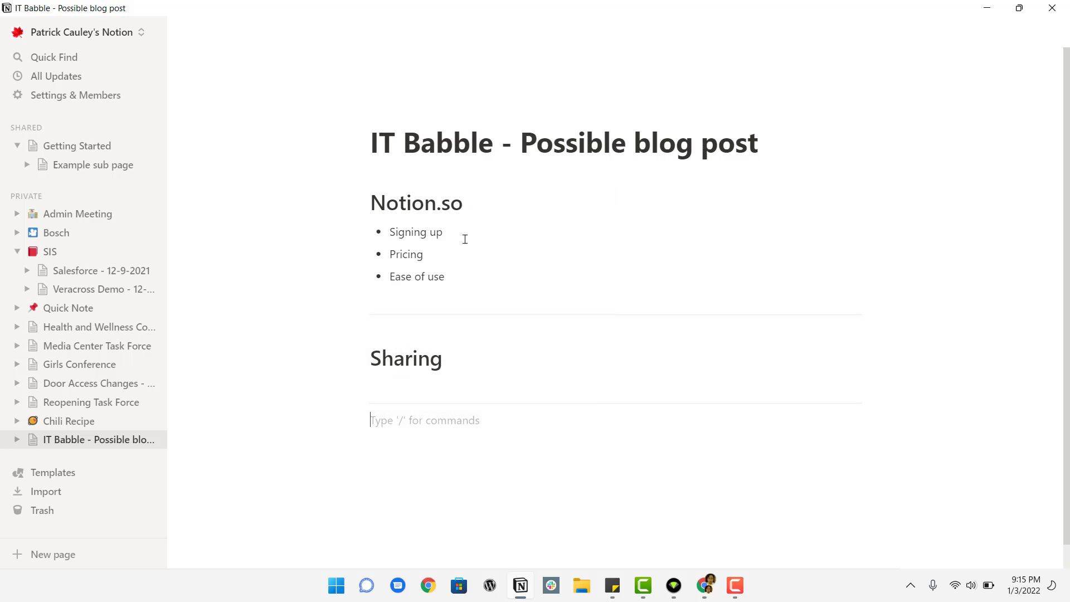
# Type a plain @ on the next line and close the mention suggestions
pyautogui.write('@')
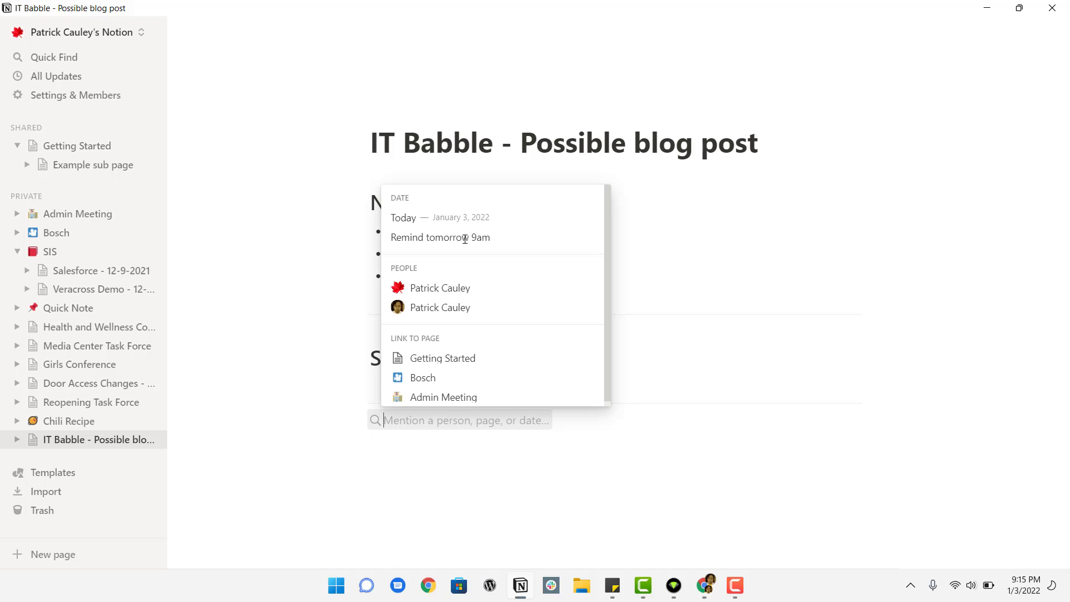
pyautogui.click(431, 217)
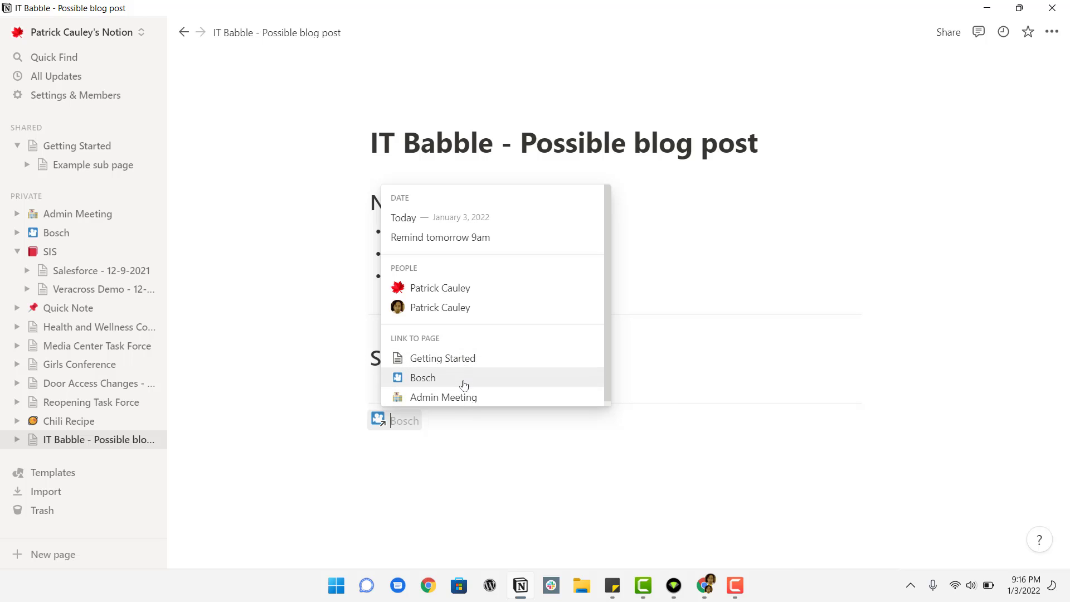
pyautogui.click(490, 478)
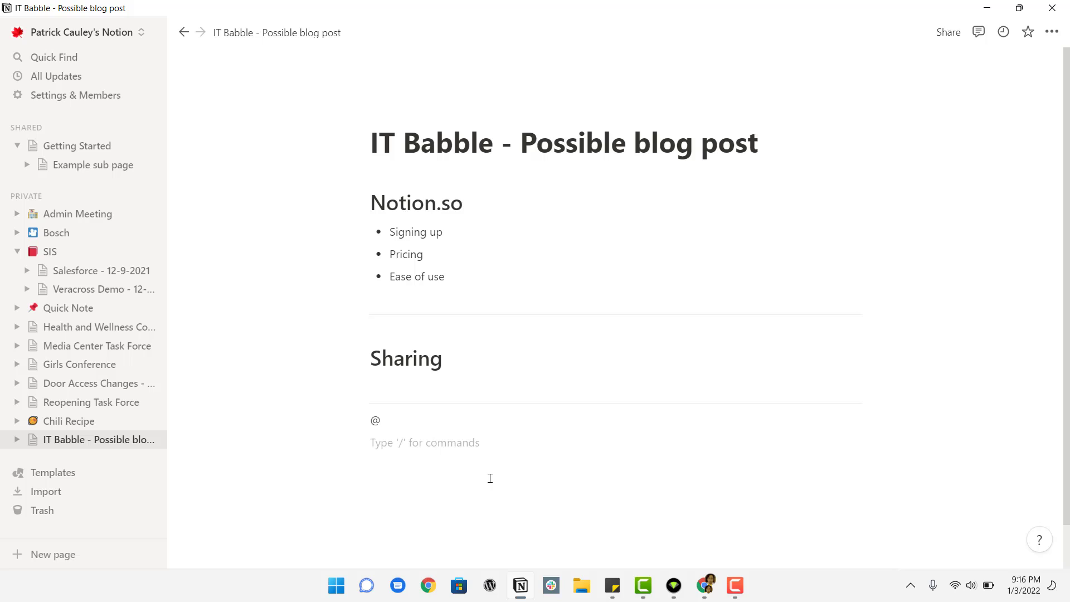